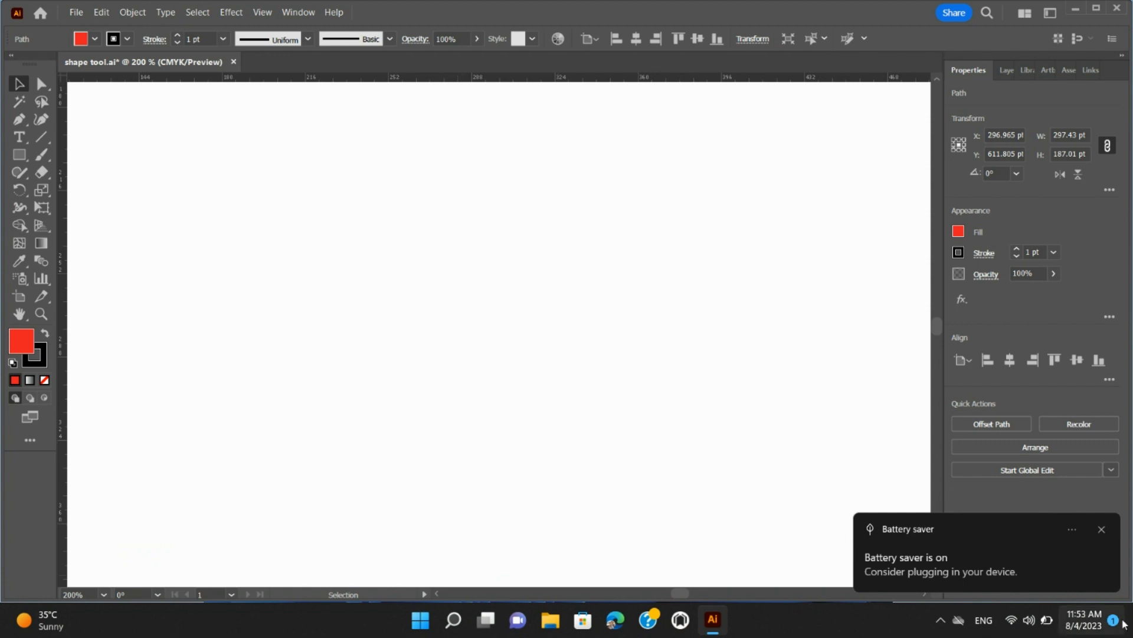
Dismiss the battery saver notification.
{"action": "left_click", "coordinate": [1101, 529]}
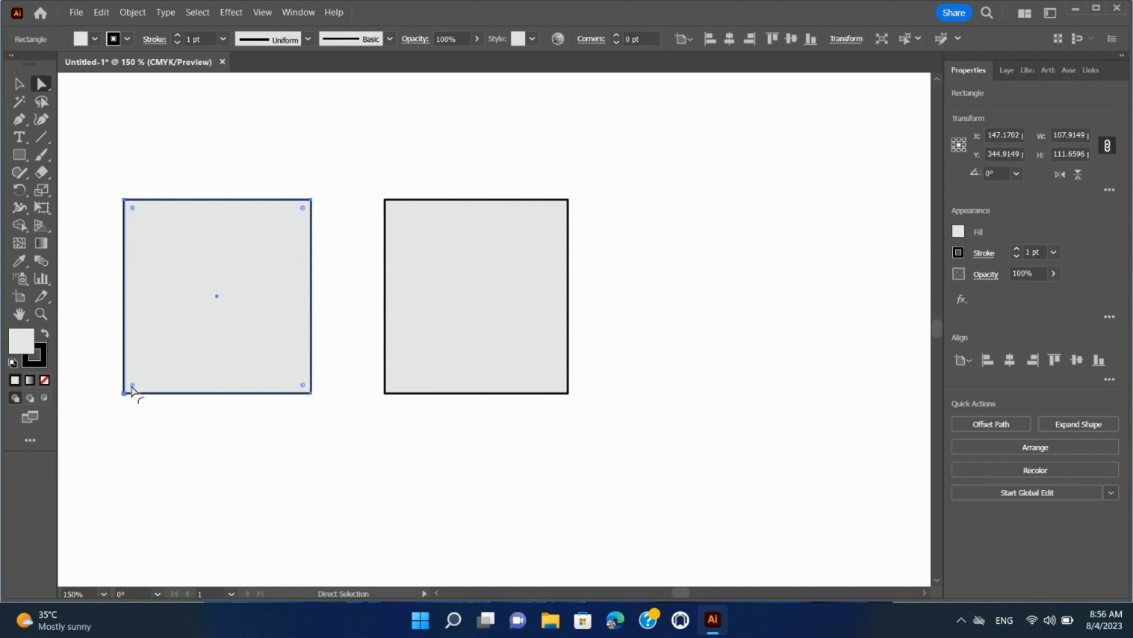
Round all four corners of the left square to a radius of about 7.66 pt and open its corner options.
{"action": "left_click_drag", "start_coordinate": [133, 386], "coordinate": [137, 394]}
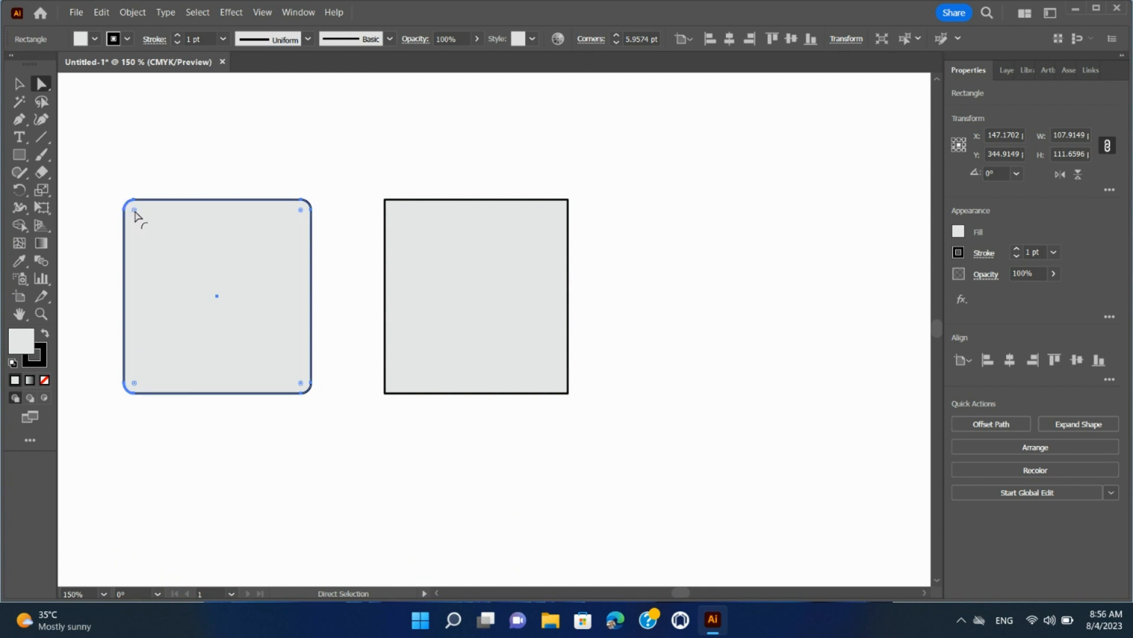
{"action": "left_click_drag", "start_coordinate": [135, 211], "coordinate": [139, 218]}
{"action": "left_click", "coordinate": [594, 40]}
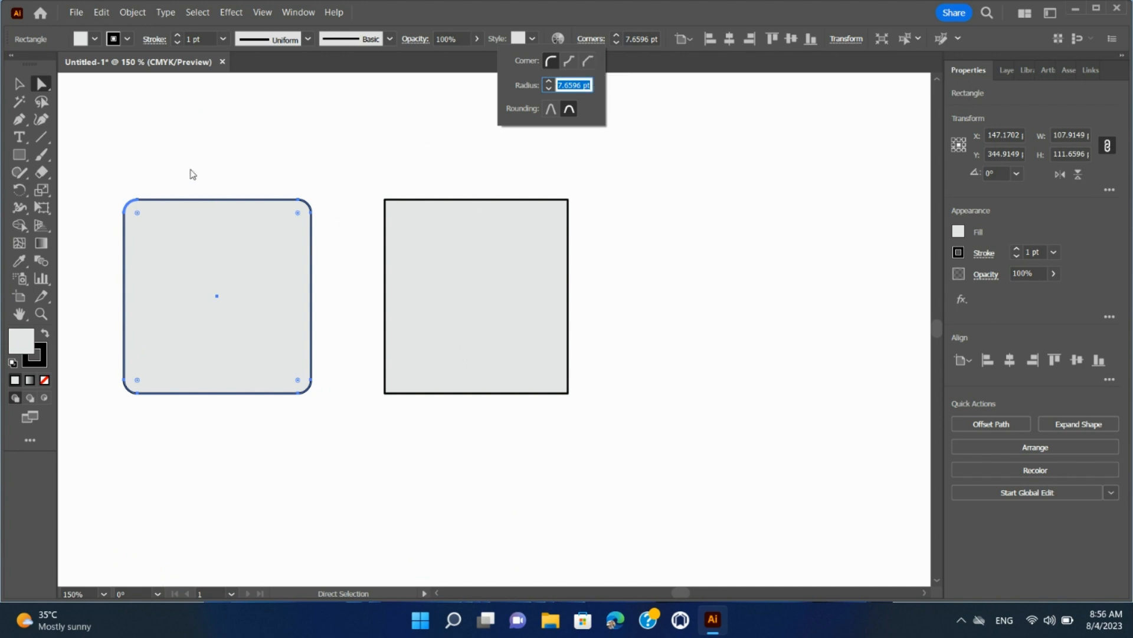
Reselect the left square and adjust its corner rounding freehand to a radius of about 5.6 pt.
{"action": "left_click_drag", "start_coordinate": [107, 199], "coordinate": [359, 432]}
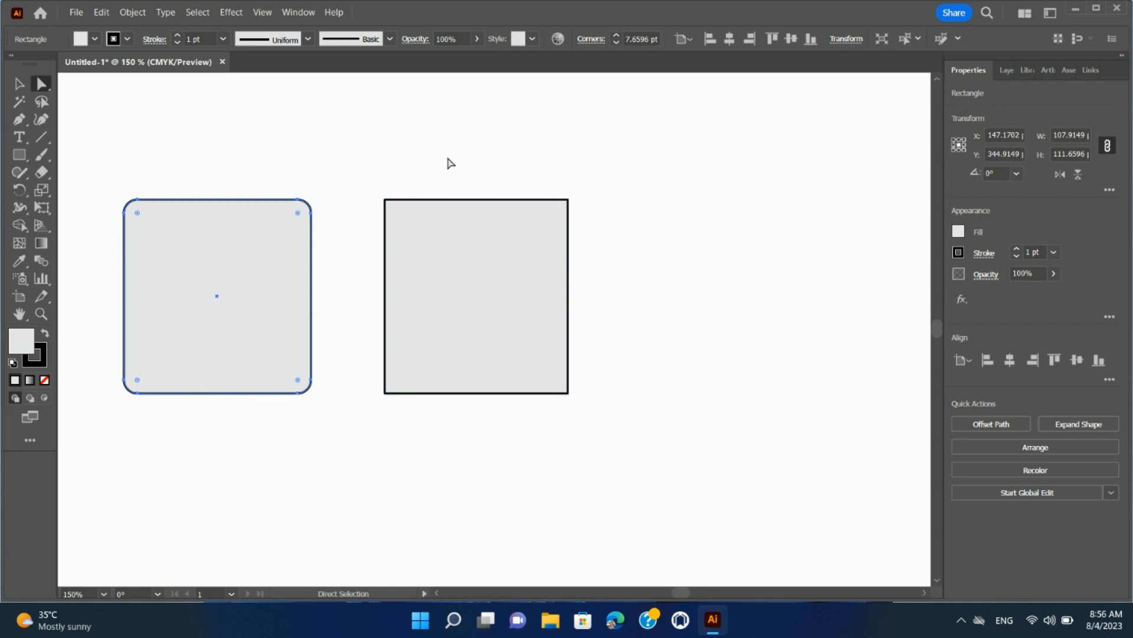
{"action": "left_click", "coordinate": [434, 173]}
{"action": "left_click_drag", "start_coordinate": [117, 176], "coordinate": [336, 440]}
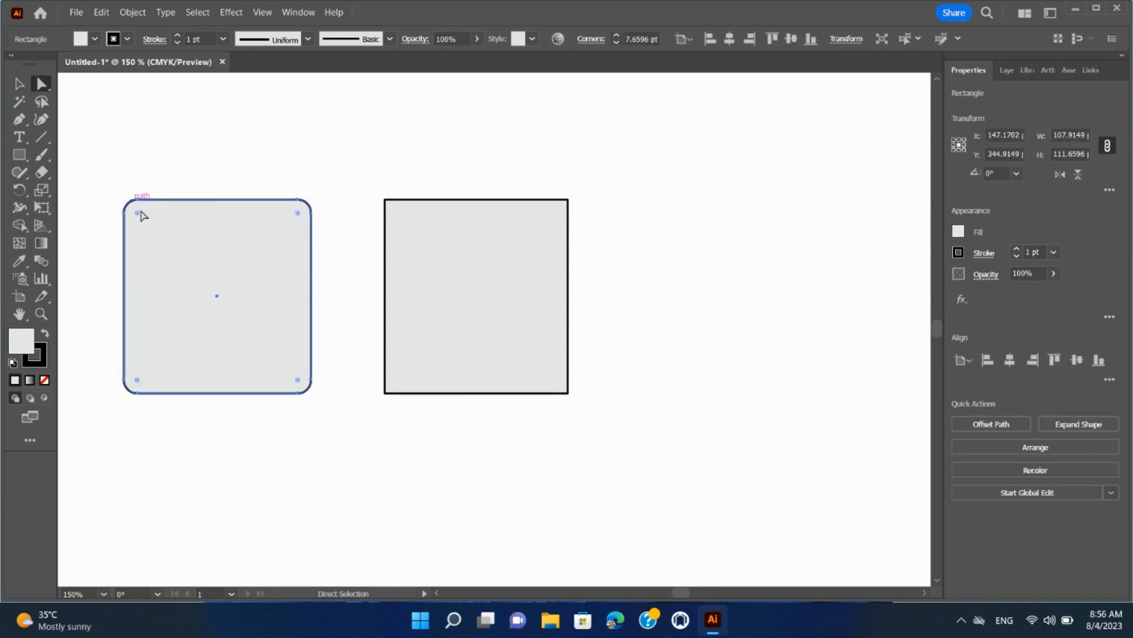
{"action": "left_click_drag", "start_coordinate": [134, 217], "coordinate": [131, 207]}
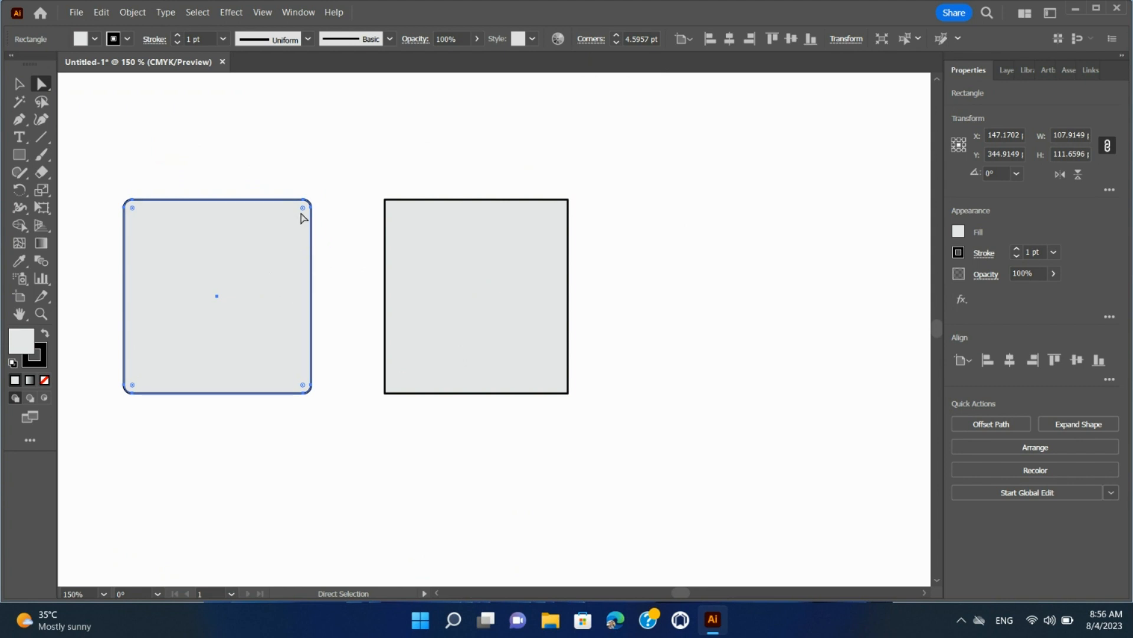
{"action": "left_click_drag", "start_coordinate": [303, 211], "coordinate": [303, 213]}
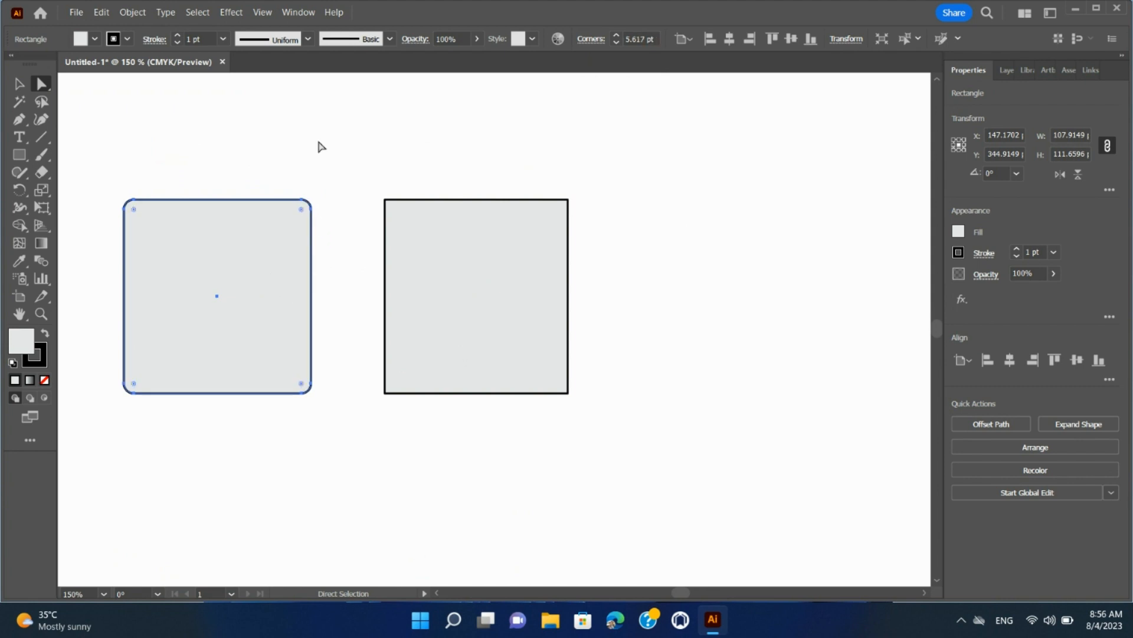
Hide the corner widgets on the selected square and show them again.
{"action": "left_click", "coordinate": [261, 12]}
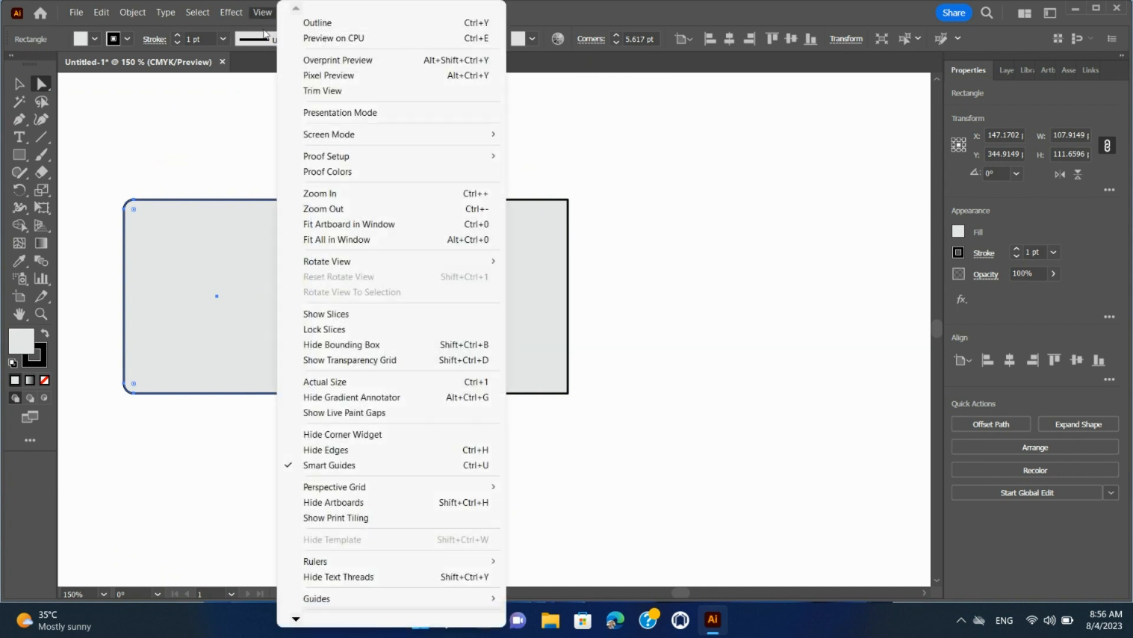
{"action": "left_click", "coordinate": [406, 436]}
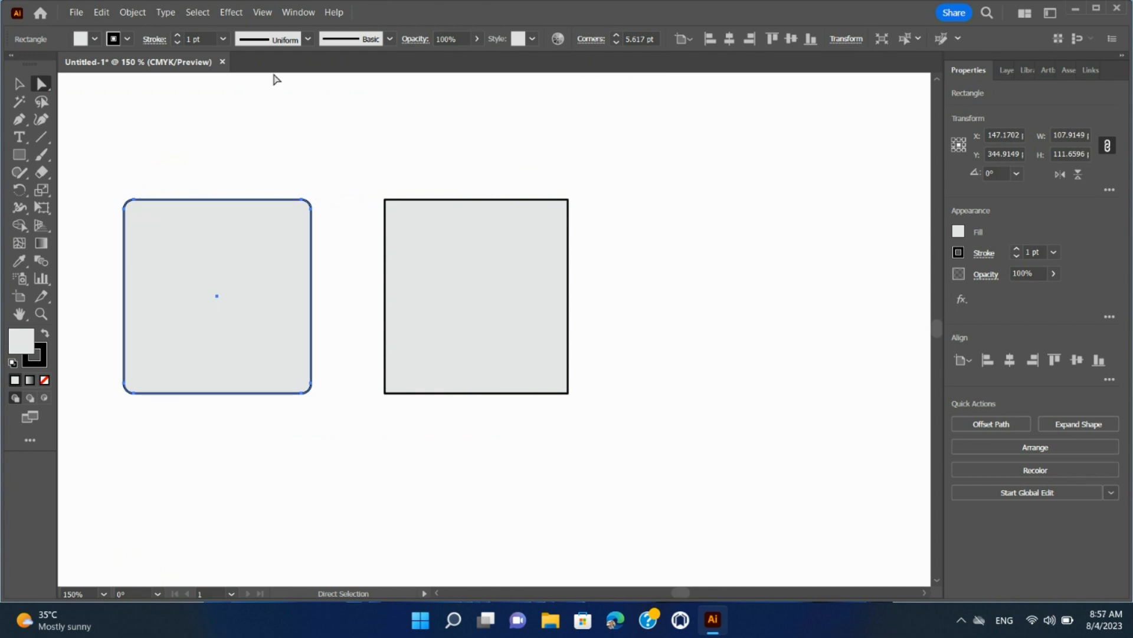
{"action": "left_click", "coordinate": [256, 16]}
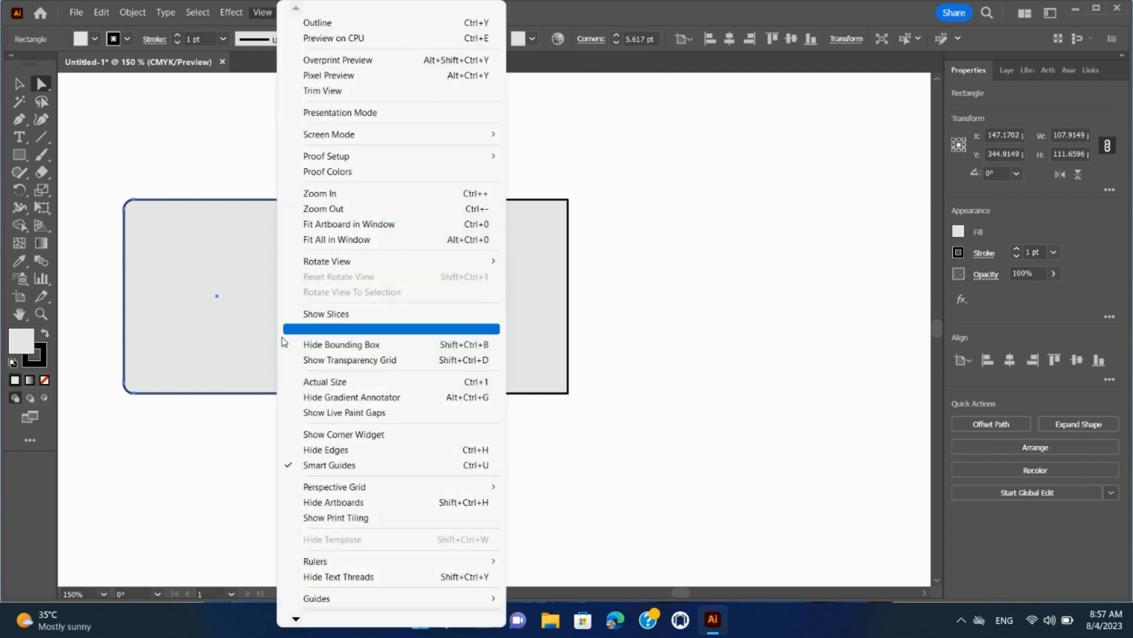
{"action": "left_click", "coordinate": [395, 435]}
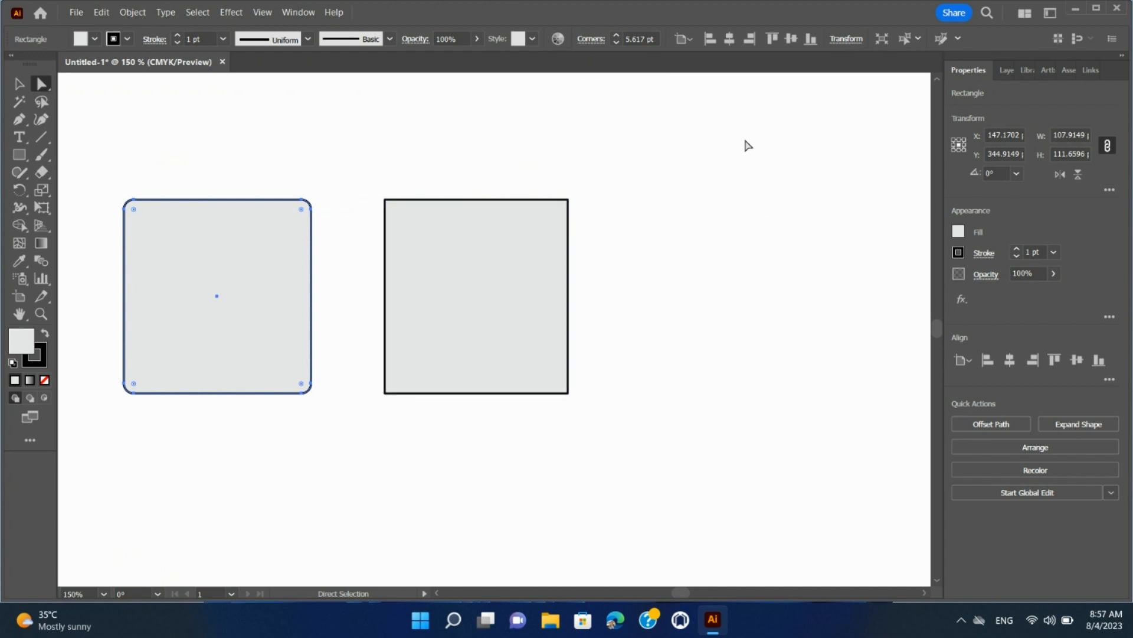
Unlink the left square's corner radii in the additional transform options and raise only the upper-left radius to 48 pt.
{"action": "left_click", "coordinate": [600, 44]}
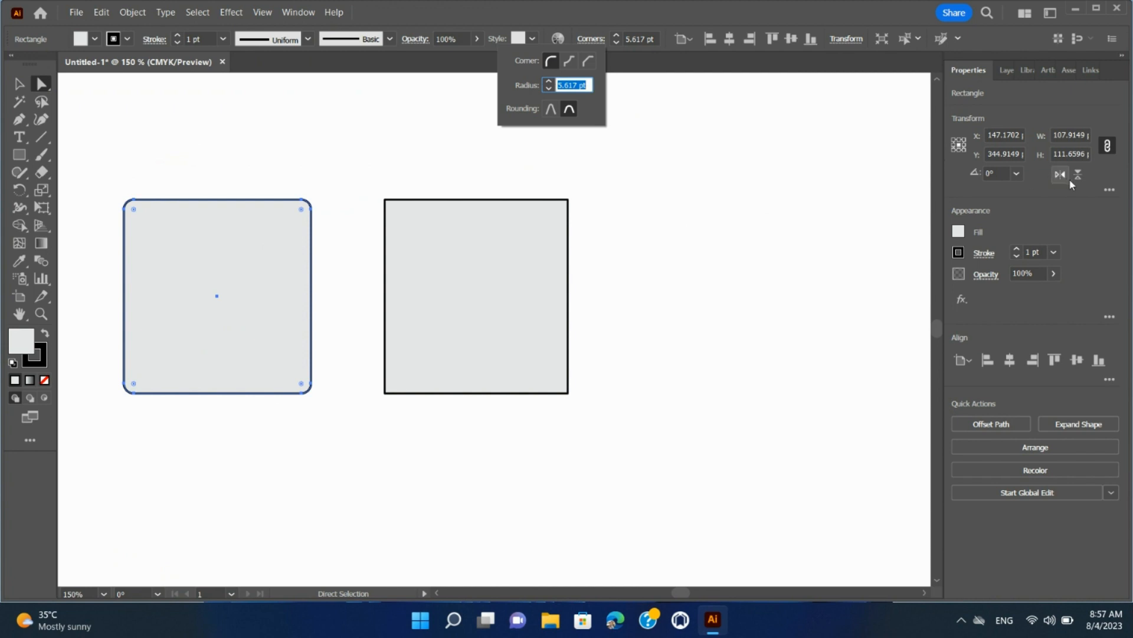
{"action": "left_click", "coordinate": [1111, 190]}
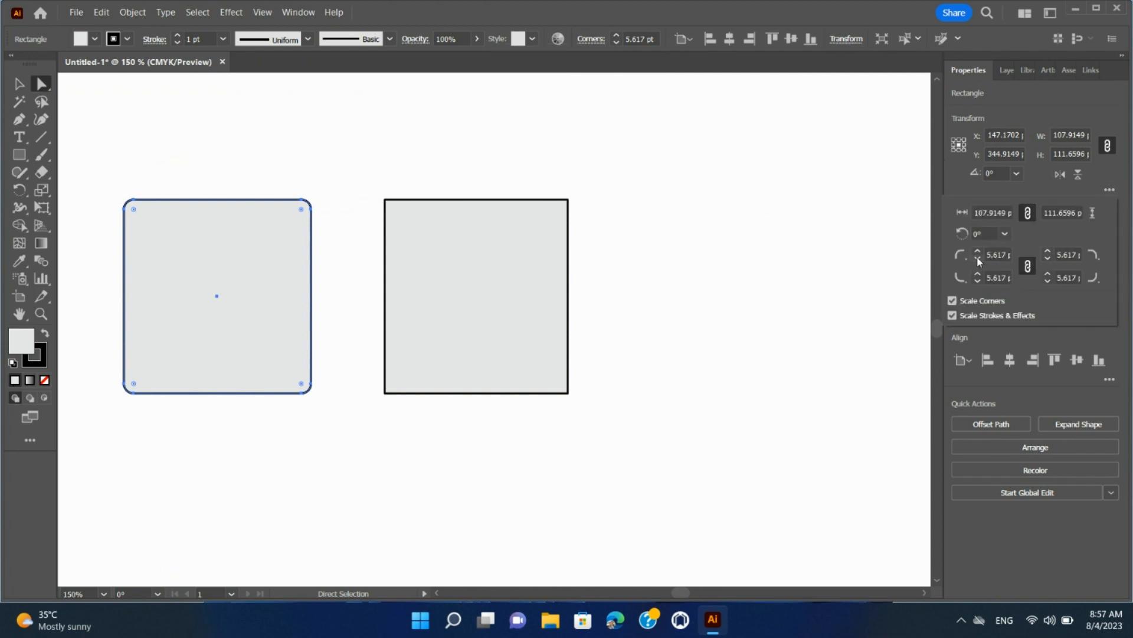
{"action": "left_click", "coordinate": [999, 258]}
{"action": "left_click", "coordinate": [1027, 266]}
{"action": "key", "text": "Up"}
{"action": "key", "text": "Up"}
{"action": "key", "text": "Up"}
{"action": "key", "text": "Up"}
{"action": "key", "text": "Up"}
{"action": "key", "text": "Up"}
{"action": "key", "text": "Up"}
{"action": "key", "text": "Up"}
{"action": "key", "text": "Up"}
{"action": "key", "text": "Up"}
{"action": "key", "text": "Up"}
{"action": "key", "text": "Up"}
{"action": "key", "text": "Up"}
{"action": "key", "text": "Up"}
{"action": "key", "text": "Up"}
{"action": "key", "text": "Up"}
{"action": "key", "text": "Up"}
{"action": "key", "text": "Up"}
{"action": "key", "text": "Up"}
{"action": "key", "text": "Up"}
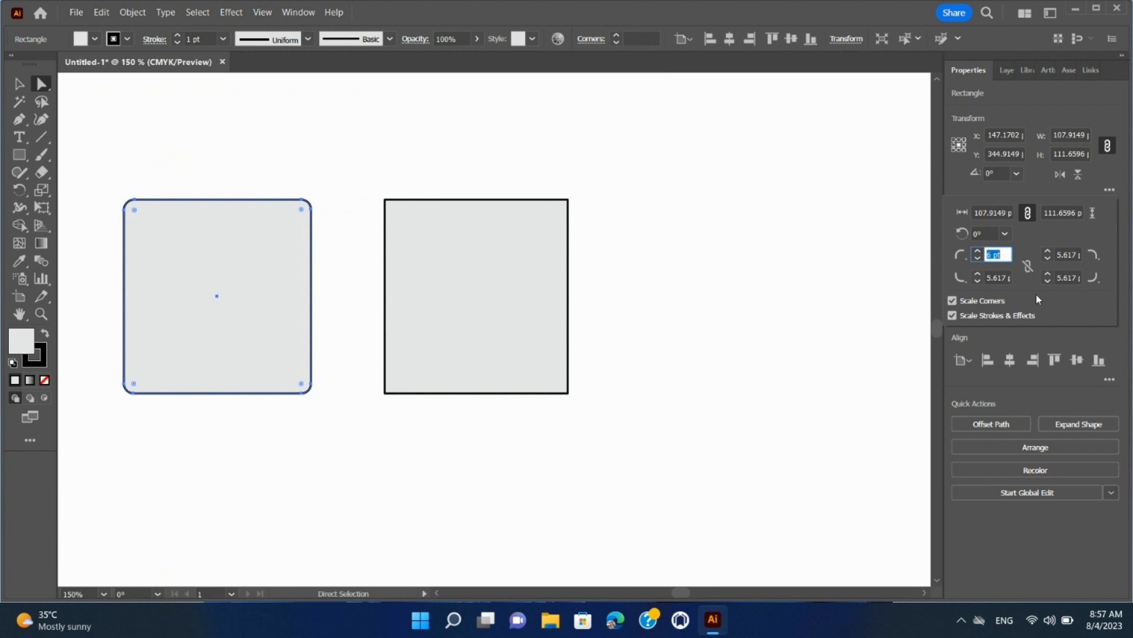
{"action": "key", "text": "Down"}
{"action": "key", "text": "Down"}
{"action": "key", "text": "Down"}
{"action": "key", "text": "Down"}
{"action": "key", "text": "Down"}
{"action": "key", "text": "Down"}
{"action": "key", "text": "Down"}
{"action": "key", "text": "Down"}
{"action": "key", "text": "Down"}
{"action": "key", "text": "Down"}
{"action": "key", "text": "Down"}
{"action": "key", "text": "Down"}
{"action": "key", "text": "Down"}
{"action": "key", "text": "Down"}
{"action": "key", "text": "Down"}
{"action": "key", "text": "Down"}
{"action": "key", "text": "Down"}
{"action": "key", "text": "Down"}
{"action": "key", "text": "Down"}
{"action": "key", "text": "Down"}
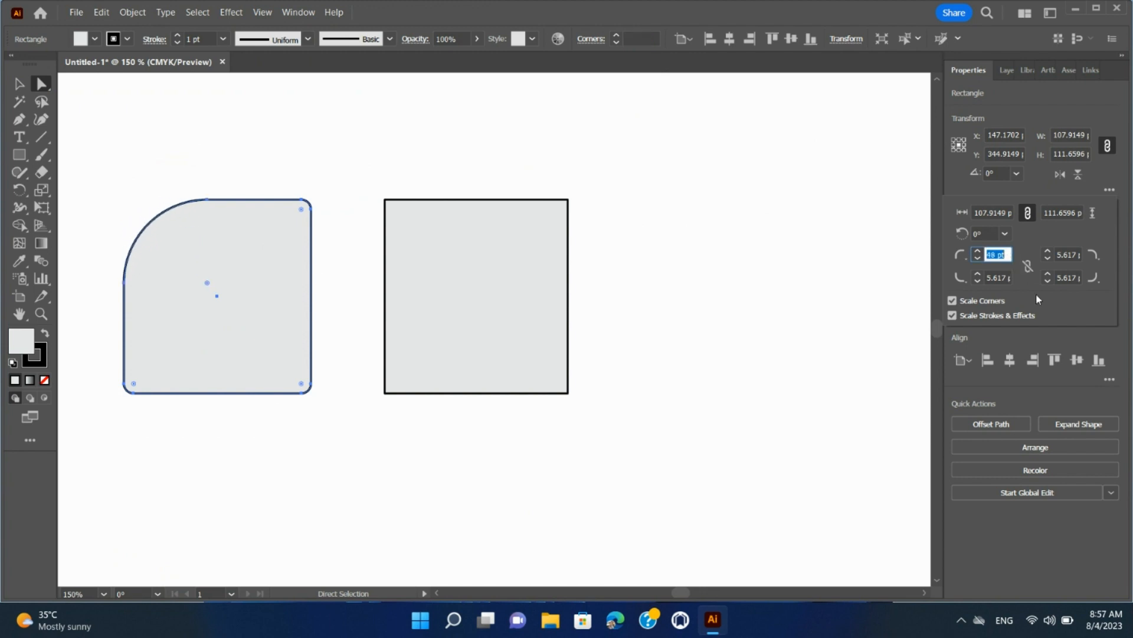
Lower the left square's upper-left corner radius, finishing at 28 pt.
{"action": "key", "text": "Down"}
{"action": "key", "text": "Down"}
{"action": "key", "text": "Down"}
{"action": "key", "text": "Down"}
{"action": "key", "text": "Down"}
{"action": "key", "text": "Down"}
{"action": "key", "text": "Down"}
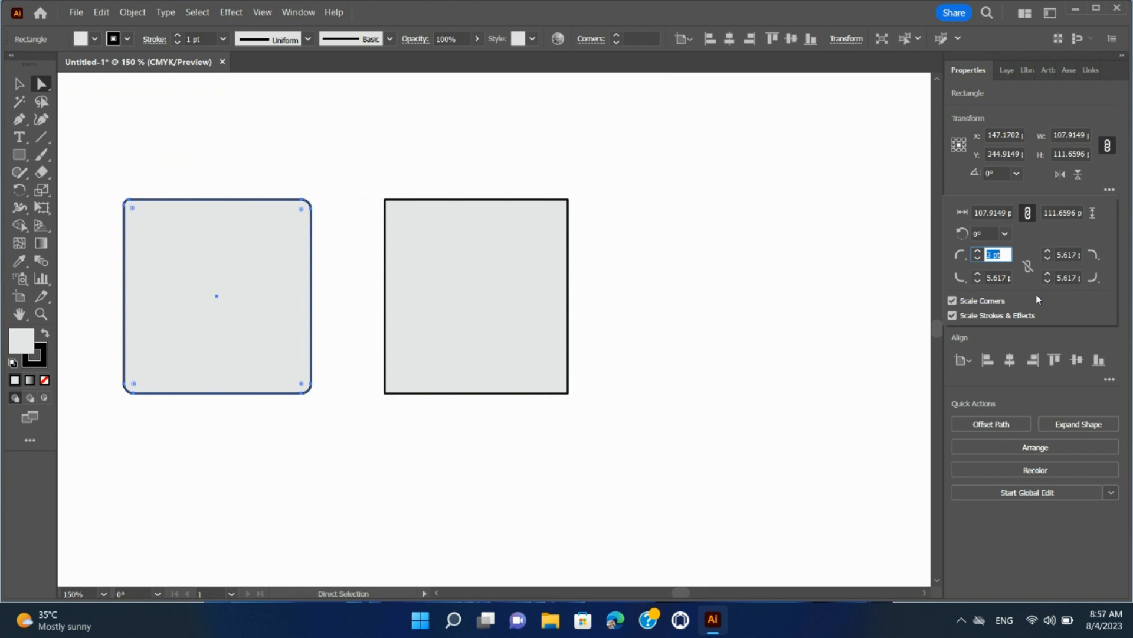
{"action": "key", "text": "Up"}
{"action": "key", "text": "Up"}
{"action": "key", "text": "Up"}
{"action": "key", "text": "Up"}
{"action": "key", "text": "Up"}
{"action": "key", "text": "Up"}
{"action": "key", "text": "Up"}
{"action": "key", "text": "Up"}
{"action": "key", "text": "Up"}
{"action": "key", "text": "Up"}
{"action": "key", "text": "Up"}
{"action": "key", "text": "Up"}
{"action": "key", "text": "Up"}
{"action": "key", "text": "Up"}
{"action": "key", "text": "Up"}
{"action": "key", "text": "Up"}
{"action": "key", "text": "Up"}
{"action": "key", "text": "Up"}
{"action": "key", "text": "Up"}
{"action": "key", "text": "Up"}
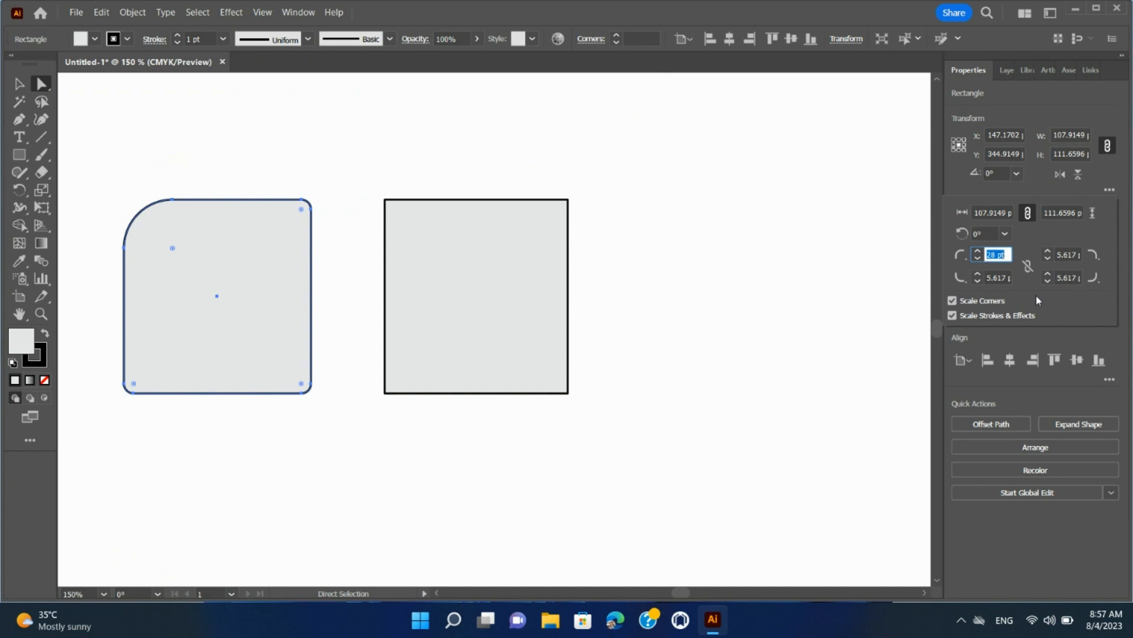
Relink the corner radii and increase all four together until the upper-left corner has a radius of 42 pt.
{"action": "left_click", "coordinate": [1027, 266]}
{"action": "left_click", "coordinate": [989, 255]}
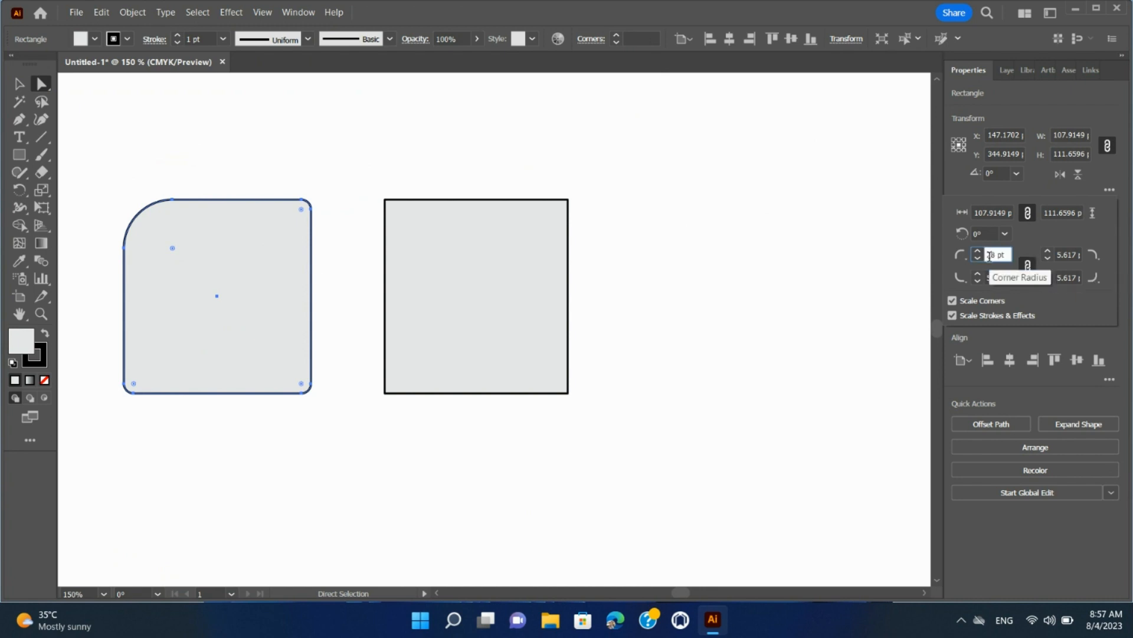
{"action": "key", "text": "Up"}
{"action": "key", "text": "Up"}
{"action": "key", "text": "Up"}
{"action": "key", "text": "Up"}
{"action": "key", "text": "Up"}
{"action": "key", "text": "Up"}
{"action": "key", "text": "Up"}
{"action": "key", "text": "Up"}
{"action": "key", "text": "Up"}
{"action": "key", "text": "Up"}
{"action": "key", "text": "Up"}
{"action": "key", "text": "Up"}
{"action": "key", "text": "Up"}
{"action": "key", "text": "Up"}
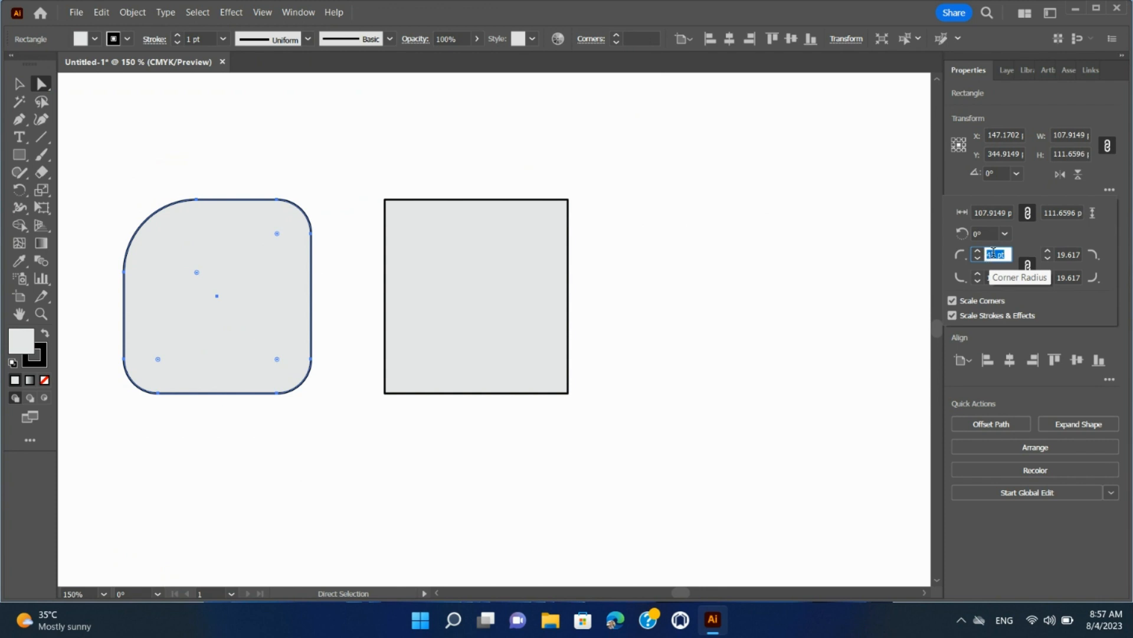
Unlink the corner radii again and vary only the upper-left corner's radius between 29 and 41 pt.
{"action": "left_click", "coordinate": [1029, 267]}
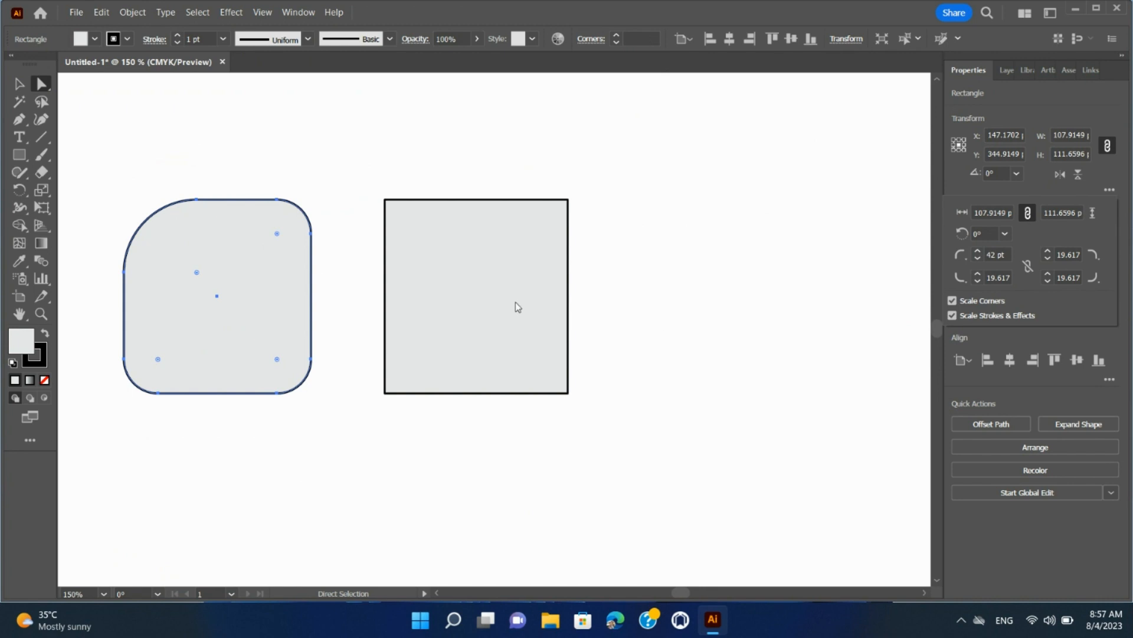
{"action": "left_click", "coordinate": [1001, 254]}
{"action": "key", "text": "Down"}
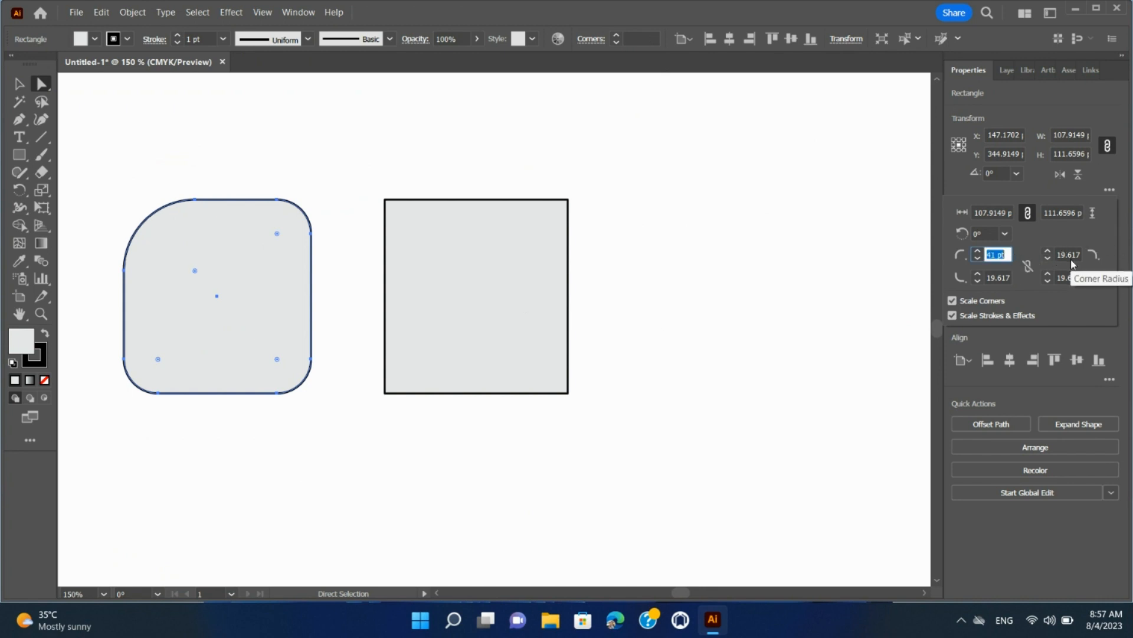
{"action": "key", "text": "Down"}
{"action": "key", "text": "Down"}
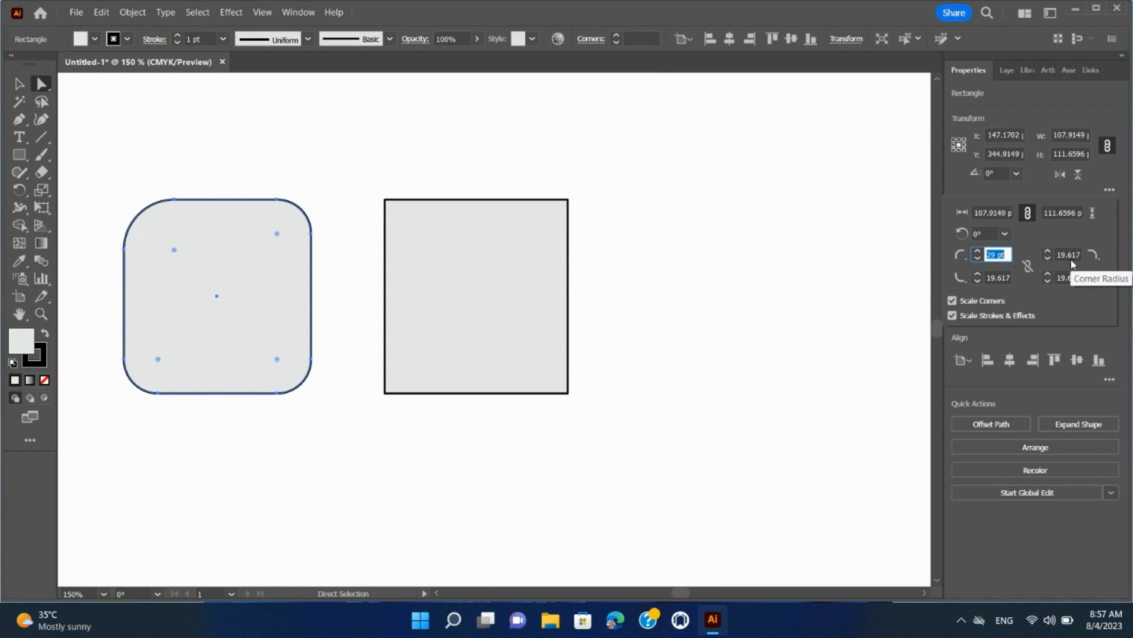
{"action": "key", "text": "Up"}
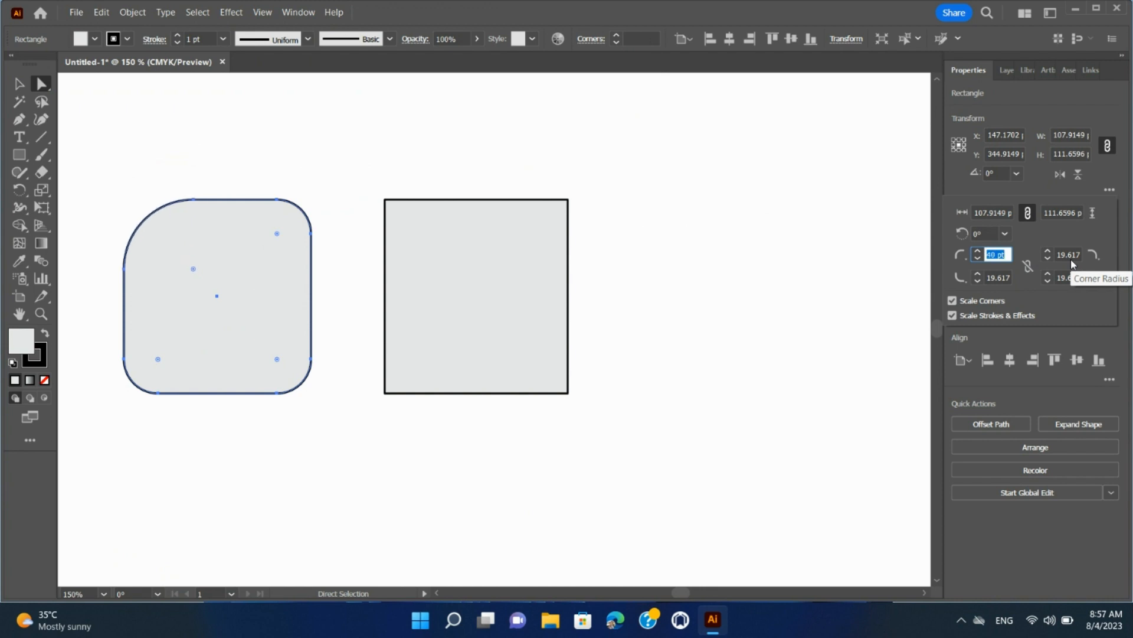
{"action": "key", "text": "Down"}
{"action": "key", "text": "Down"}
{"action": "key", "text": "Down"}
{"action": "key", "text": "Down"}
{"action": "key", "text": "Down"}
{"action": "key", "text": "Down"}
{"action": "key", "text": "Down"}
{"action": "key", "text": "Down"}
{"action": "key", "text": "Down"}
{"action": "key", "text": "Down"}
{"action": "key", "text": "Down"}
{"action": "key", "text": "Down"}
{"action": "key", "text": "Down"}
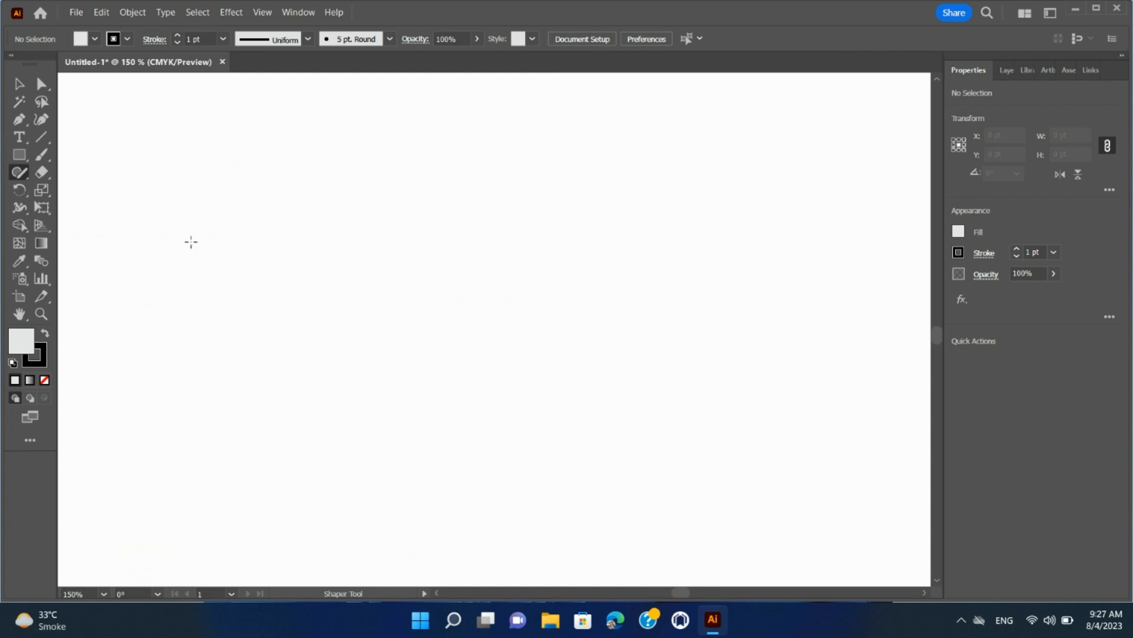
Draw a circle, an inverted triangle and a wide ellipse side by side with the Shaper tool.
{"action": "mouse_move", "coordinate": [190, 242]}
{"action": "left_mouse_down"}
{"action": "mouse_move", "coordinate": [296, 242]}
{"action": "mouse_move", "coordinate": [245, 339]}
{"action": "mouse_move", "coordinate": [190, 242]}
{"action": "left_mouse_up"}
{"action": "mouse_move", "coordinate": [358, 229]}
{"action": "left_mouse_down"}
{"action": "mouse_move", "coordinate": [483, 231]}
{"action": "mouse_move", "coordinate": [499, 253]}
{"action": "mouse_move", "coordinate": [434, 355]}
{"action": "mouse_move", "coordinate": [374, 236]}
{"action": "mouse_move", "coordinate": [357, 229]}
{"action": "left_mouse_up"}
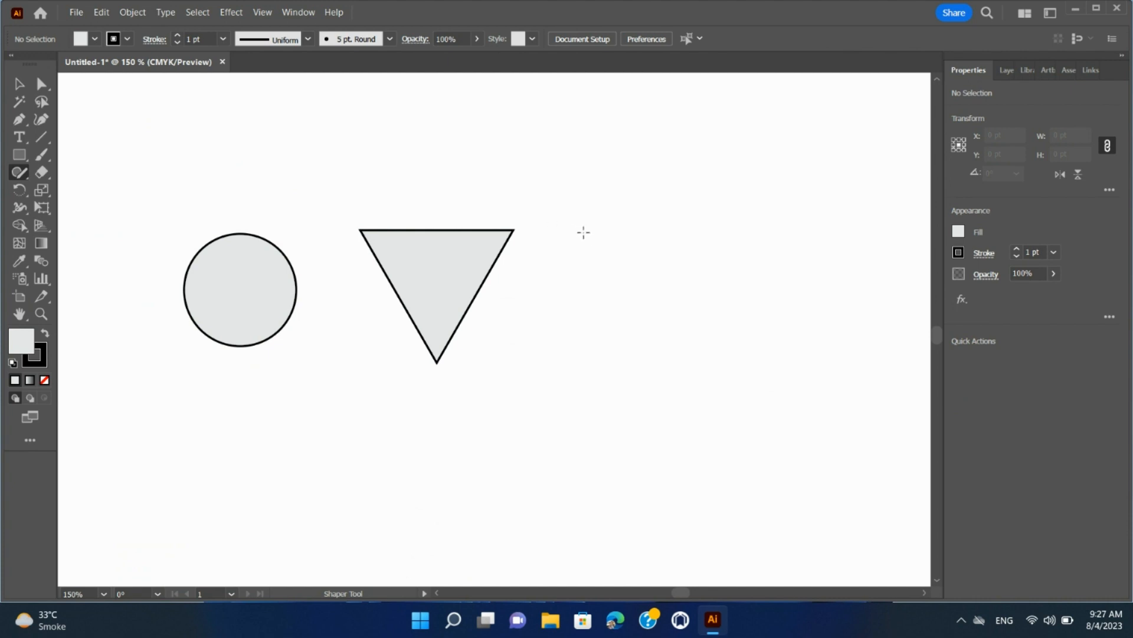
{"action": "mouse_move", "coordinate": [583, 232]}
{"action": "left_mouse_down"}
{"action": "mouse_move", "coordinate": [558, 287]}
{"action": "mouse_move", "coordinate": [603, 322]}
{"action": "mouse_move", "coordinate": [732, 259]}
{"action": "mouse_move", "coordinate": [639, 203]}
{"action": "mouse_move", "coordinate": [579, 224]}
{"action": "mouse_move", "coordinate": [576, 251]}
{"action": "left_mouse_up"}
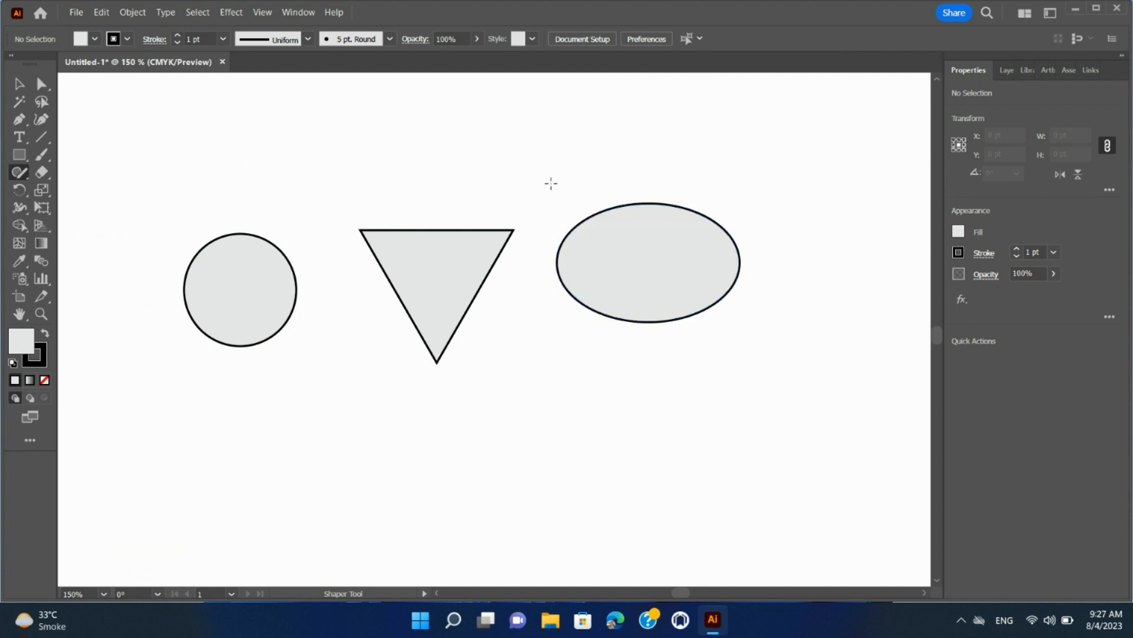
Draw a rectangle of about 80 × 52 pt above the triangle and move it to the empty area below the ellipse.
{"action": "mouse_move", "coordinate": [446, 107]}
{"action": "left_mouse_down"}
{"action": "mouse_move", "coordinate": [547, 151]}
{"action": "mouse_move", "coordinate": [534, 200]}
{"action": "mouse_move", "coordinate": [404, 190]}
{"action": "mouse_move", "coordinate": [427, 111]}
{"action": "mouse_move", "coordinate": [447, 108]}
{"action": "left_mouse_up"}
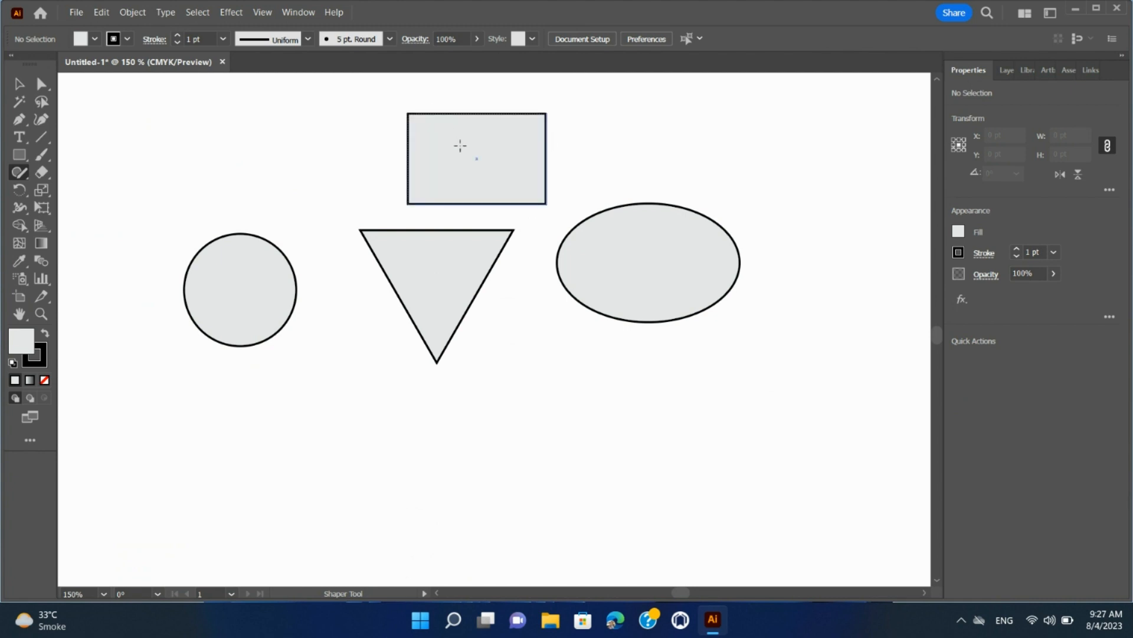
{"action": "left_click", "coordinate": [19, 84]}
{"action": "left_click_drag", "start_coordinate": [419, 170], "coordinate": [668, 499]}
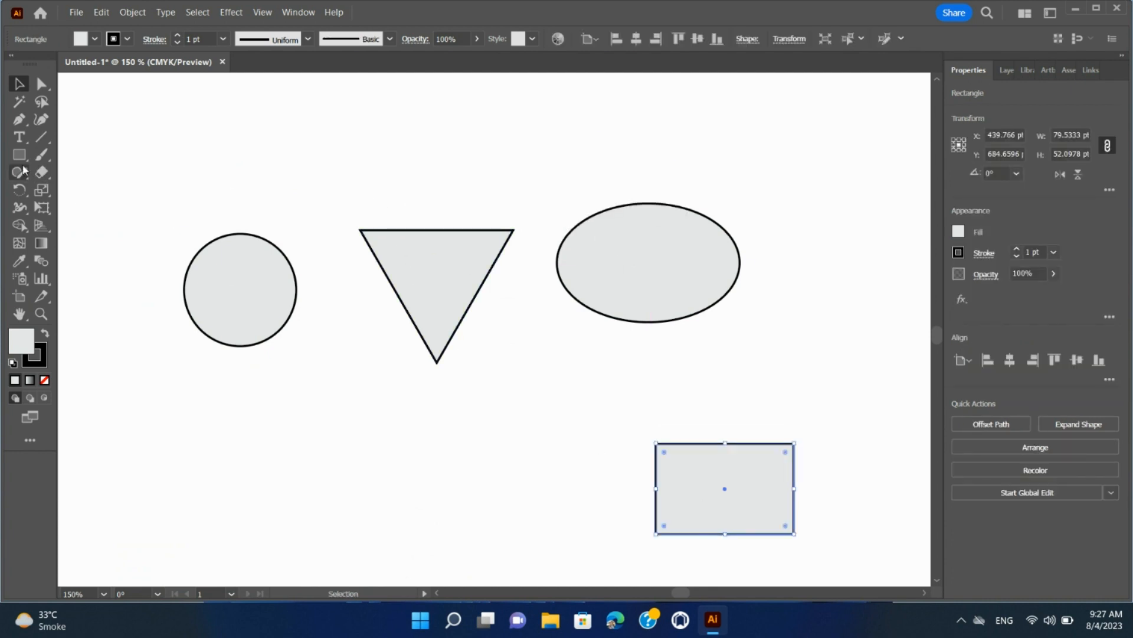
Draw two overlapping ellipses stacked on the inverted triangle's top edge and merge all three into one shape with the Shaper tool.
{"action": "left_click", "coordinate": [20, 172]}
{"action": "mouse_move", "coordinate": [383, 178]}
{"action": "left_mouse_down"}
{"action": "mouse_move", "coordinate": [380, 216]}
{"action": "mouse_move", "coordinate": [430, 244]}
{"action": "mouse_move", "coordinate": [492, 222]}
{"action": "mouse_move", "coordinate": [497, 174]}
{"action": "mouse_move", "coordinate": [451, 157]}
{"action": "mouse_move", "coordinate": [375, 173]}
{"action": "mouse_move", "coordinate": [382, 189]}
{"action": "left_mouse_up"}
{"action": "left_click", "coordinate": [404, 139]}
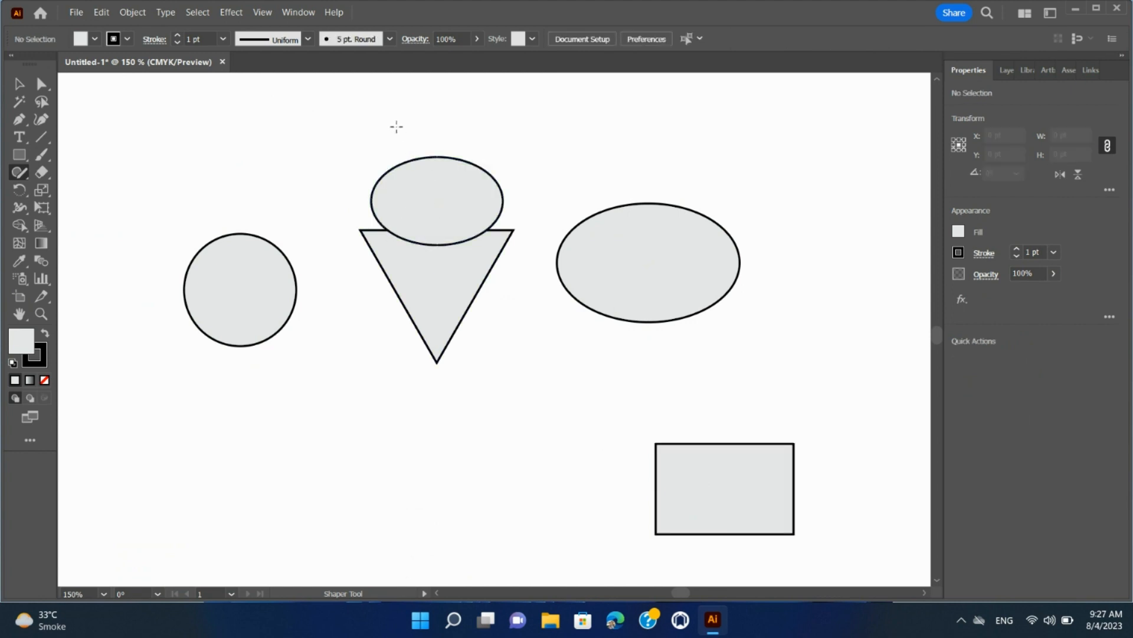
{"action": "mouse_move", "coordinate": [394, 127]}
{"action": "left_mouse_down"}
{"action": "mouse_move", "coordinate": [367, 175]}
{"action": "mouse_move", "coordinate": [389, 193]}
{"action": "mouse_move", "coordinate": [450, 200]}
{"action": "mouse_move", "coordinate": [491, 183]}
{"action": "mouse_move", "coordinate": [499, 154]}
{"action": "mouse_move", "coordinate": [486, 130]}
{"action": "mouse_move", "coordinate": [417, 115]}
{"action": "mouse_move", "coordinate": [393, 129]}
{"action": "left_mouse_up"}
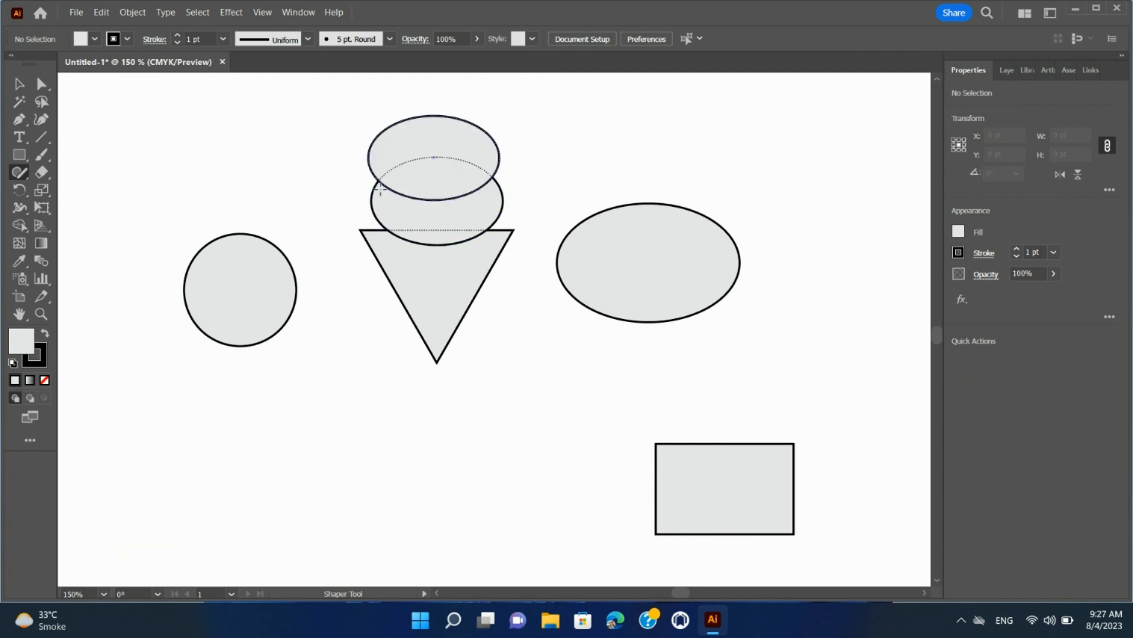
{"action": "left_click", "coordinate": [190, 203]}
{"action": "mouse_move", "coordinate": [419, 140]}
{"action": "left_mouse_down"}
{"action": "mouse_move", "coordinate": [418, 171]}
{"action": "mouse_move", "coordinate": [451, 191]}
{"action": "mouse_move", "coordinate": [430, 234]}
{"action": "mouse_move", "coordinate": [451, 250]}
{"action": "mouse_move", "coordinate": [428, 272]}
{"action": "left_mouse_up"}
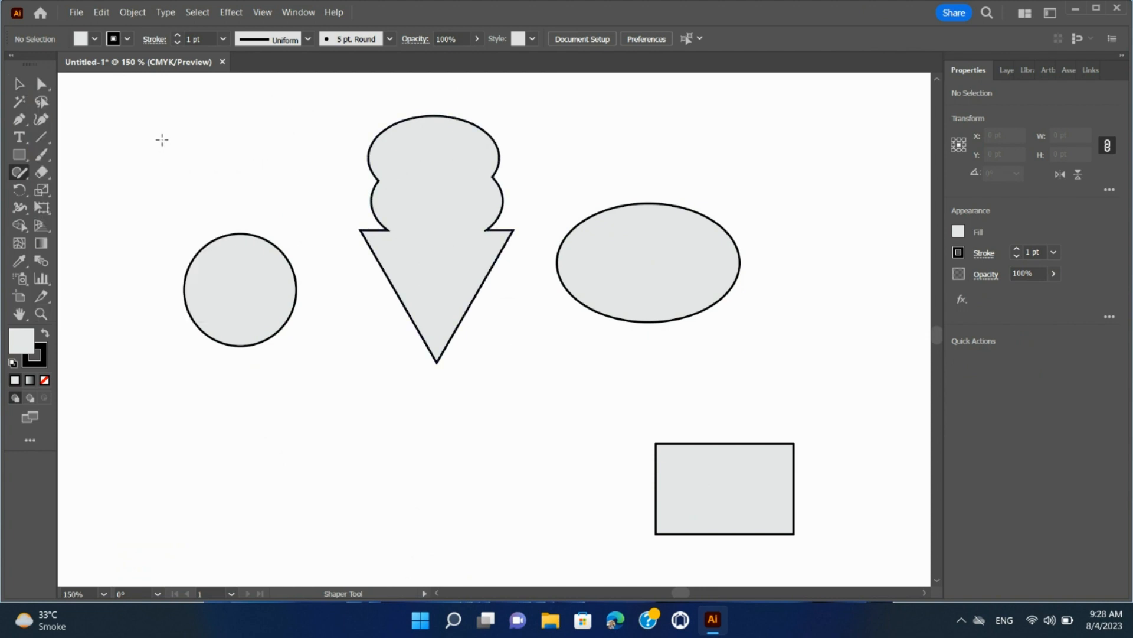
Draw a rectangle above the circle, and below the circle an upright triangle with an ellipse overlapping its base.
{"action": "mouse_move", "coordinate": [165, 138]}
{"action": "left_mouse_down"}
{"action": "mouse_move", "coordinate": [292, 153]}
{"action": "mouse_move", "coordinate": [267, 222]}
{"action": "mouse_move", "coordinate": [169, 204]}
{"action": "mouse_move", "coordinate": [170, 140]}
{"action": "left_mouse_up"}
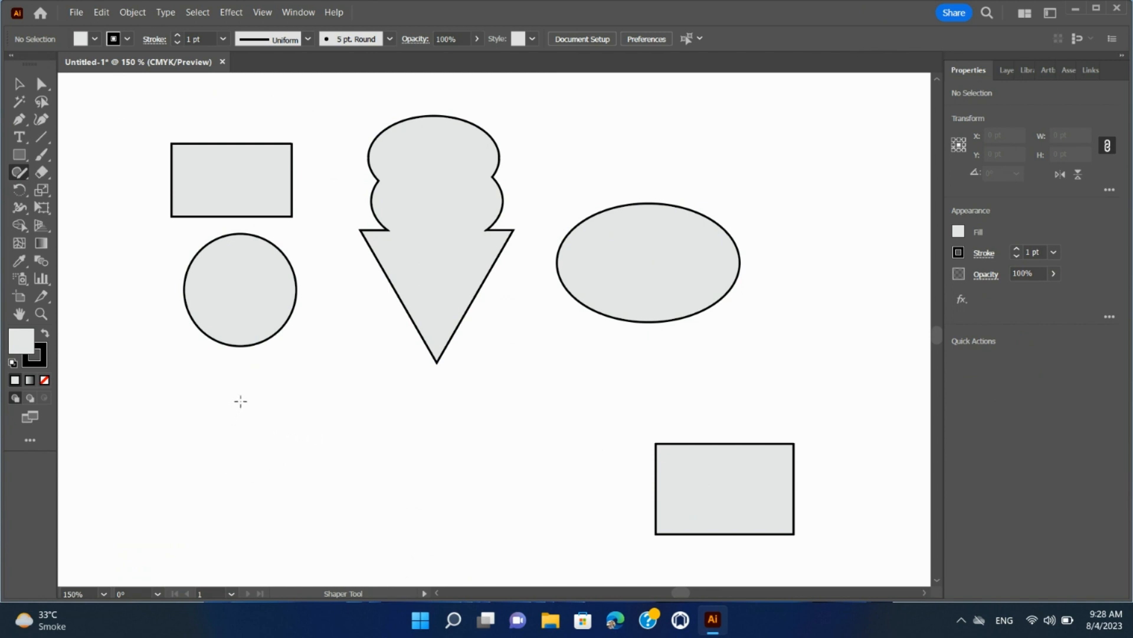
{"action": "mouse_move", "coordinate": [241, 402]}
{"action": "left_mouse_down"}
{"action": "mouse_move", "coordinate": [209, 465]}
{"action": "mouse_move", "coordinate": [255, 507]}
{"action": "mouse_move", "coordinate": [234, 552]}
{"action": "mouse_move", "coordinate": [300, 541]}
{"action": "mouse_move", "coordinate": [308, 522]}
{"action": "mouse_move", "coordinate": [332, 552]}
{"action": "mouse_move", "coordinate": [348, 502]}
{"action": "mouse_move", "coordinate": [366, 507]}
{"action": "mouse_move", "coordinate": [425, 479]}
{"action": "mouse_move", "coordinate": [330, 478]}
{"action": "mouse_move", "coordinate": [362, 386]}
{"action": "mouse_move", "coordinate": [276, 393]}
{"action": "mouse_move", "coordinate": [269, 377]}
{"action": "mouse_move", "coordinate": [242, 384]}
{"action": "mouse_move", "coordinate": [236, 408]}
{"action": "left_mouse_up"}
{"action": "mouse_move", "coordinate": [212, 370]}
{"action": "left_mouse_down"}
{"action": "mouse_move", "coordinate": [167, 492]}
{"action": "mouse_move", "coordinate": [304, 497]}
{"action": "mouse_move", "coordinate": [265, 422]}
{"action": "mouse_move", "coordinate": [203, 370]}
{"action": "left_mouse_up"}
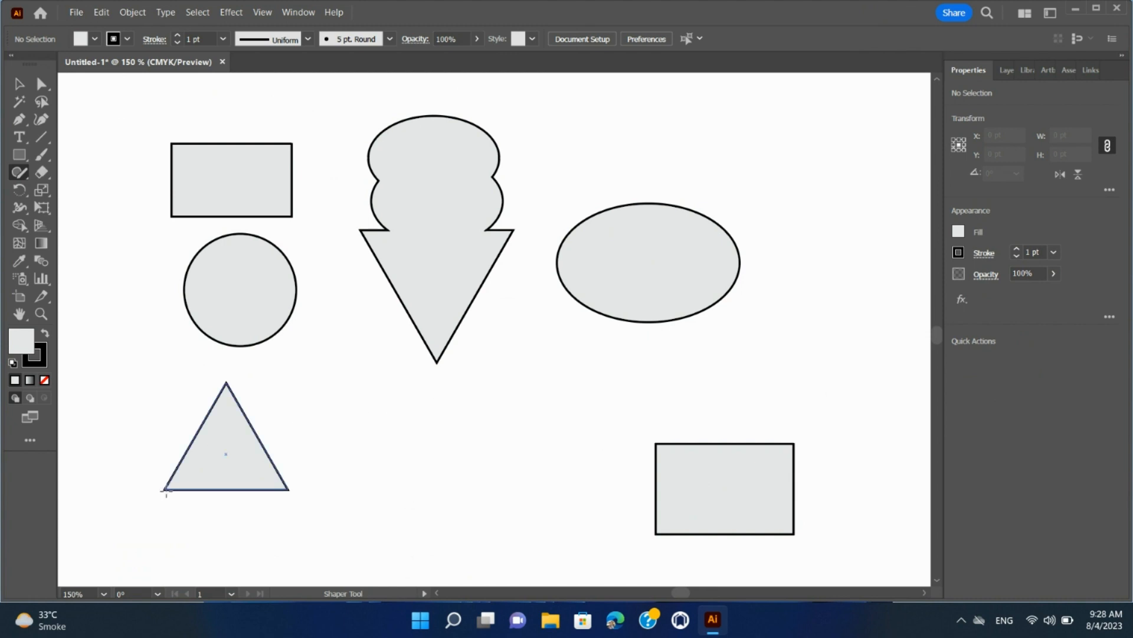
{"action": "mouse_move", "coordinate": [164, 491]}
{"action": "left_mouse_down"}
{"action": "mouse_move", "coordinate": [167, 518]}
{"action": "mouse_move", "coordinate": [220, 556]}
{"action": "mouse_move", "coordinate": [298, 550]}
{"action": "mouse_move", "coordinate": [290, 493]}
{"action": "mouse_move", "coordinate": [197, 470]}
{"action": "mouse_move", "coordinate": [166, 494]}
{"action": "left_mouse_up"}
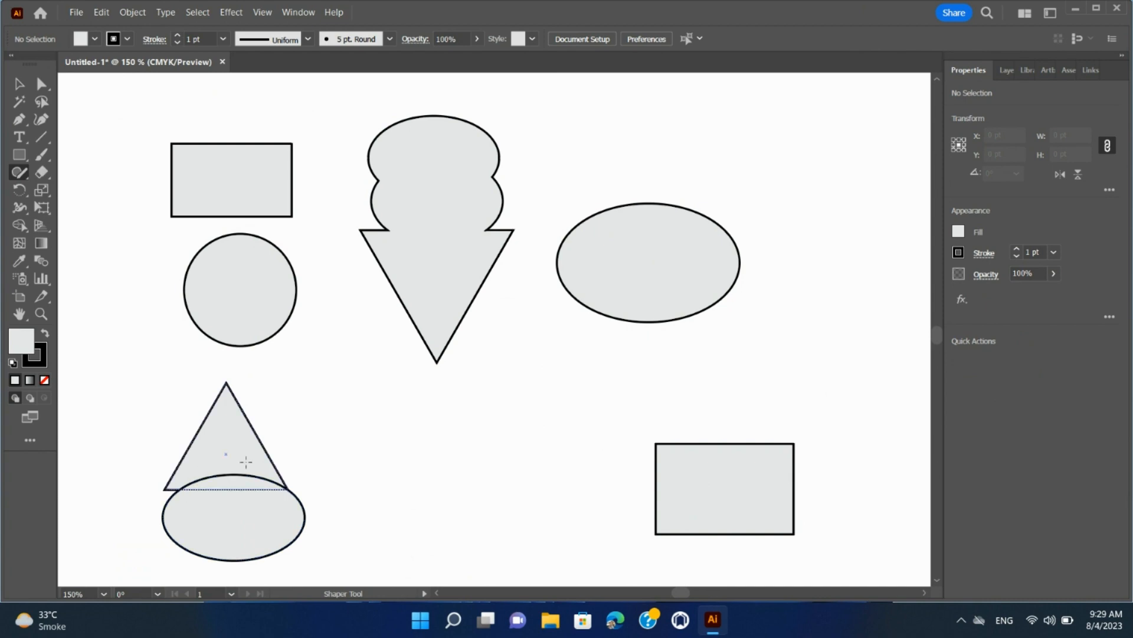
{"action": "scroll", "coordinate": [242, 478], "scroll_direction": "down", "scroll_amount": 4}
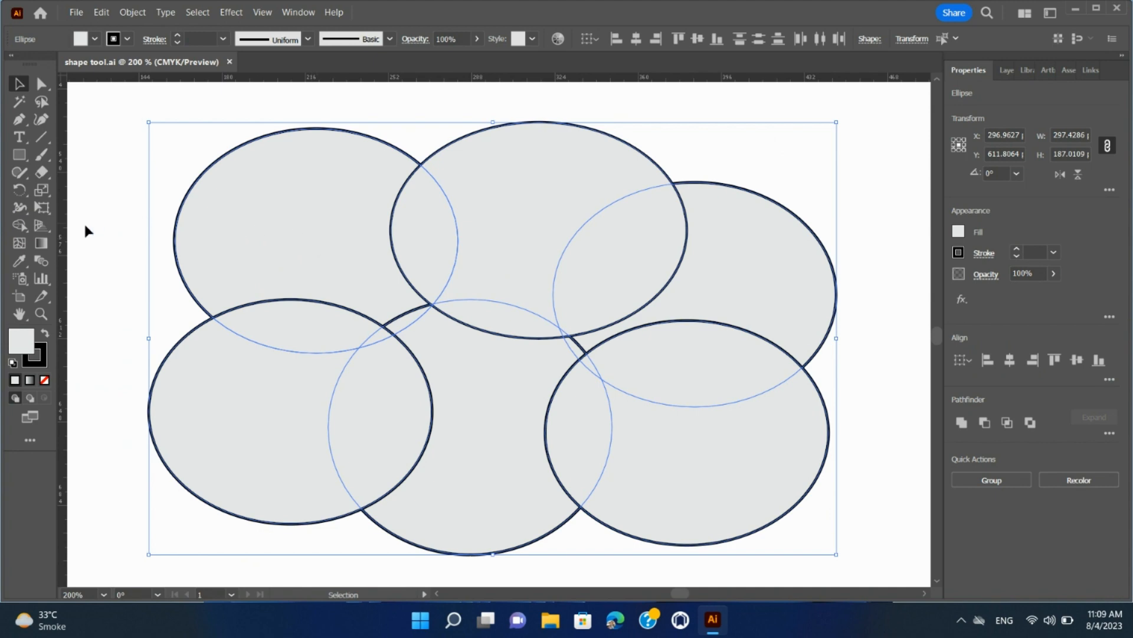
Merge the six selected overlapping ellipses into a single cloud-shaped path with the Shape Builder tool.
{"action": "left_click", "coordinate": [19, 225]}
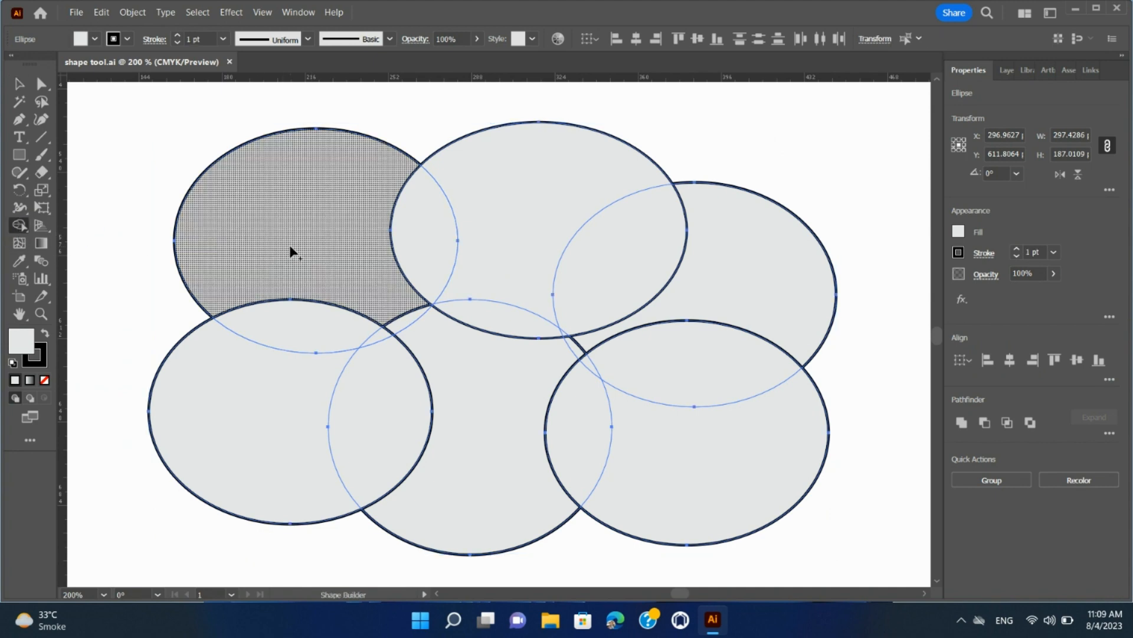
{"action": "mouse_move", "coordinate": [294, 244]}
{"action": "left_mouse_down"}
{"action": "mouse_move", "coordinate": [459, 232]}
{"action": "mouse_move", "coordinate": [602, 258]}
{"action": "mouse_move", "coordinate": [620, 352]}
{"action": "mouse_move", "coordinate": [589, 342]}
{"action": "mouse_move", "coordinate": [568, 356]}
{"action": "mouse_move", "coordinate": [564, 332]}
{"action": "mouse_move", "coordinate": [589, 369]}
{"action": "mouse_move", "coordinate": [470, 360]}
{"action": "mouse_move", "coordinate": [485, 314]}
{"action": "mouse_move", "coordinate": [407, 304]}
{"action": "mouse_move", "coordinate": [401, 324]}
{"action": "mouse_move", "coordinate": [332, 343]}
{"action": "mouse_move", "coordinate": [362, 372]}
{"action": "mouse_move", "coordinate": [425, 375]}
{"action": "mouse_move", "coordinate": [550, 418]}
{"action": "mouse_move", "coordinate": [665, 420]}
{"action": "left_mouse_up"}
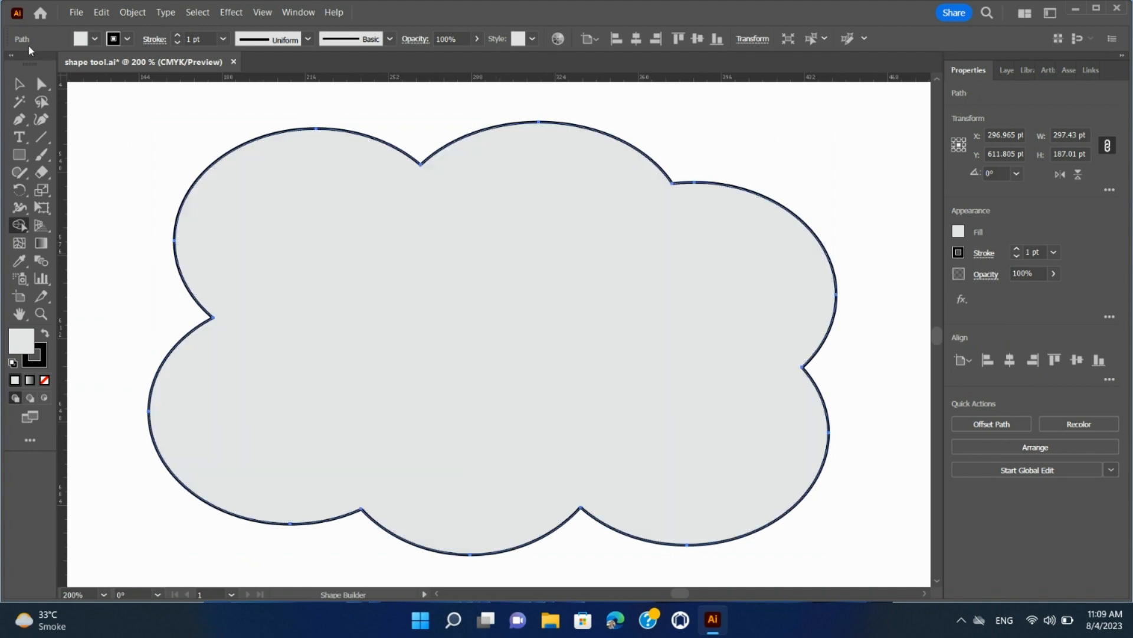
{"action": "left_click", "coordinate": [19, 84]}
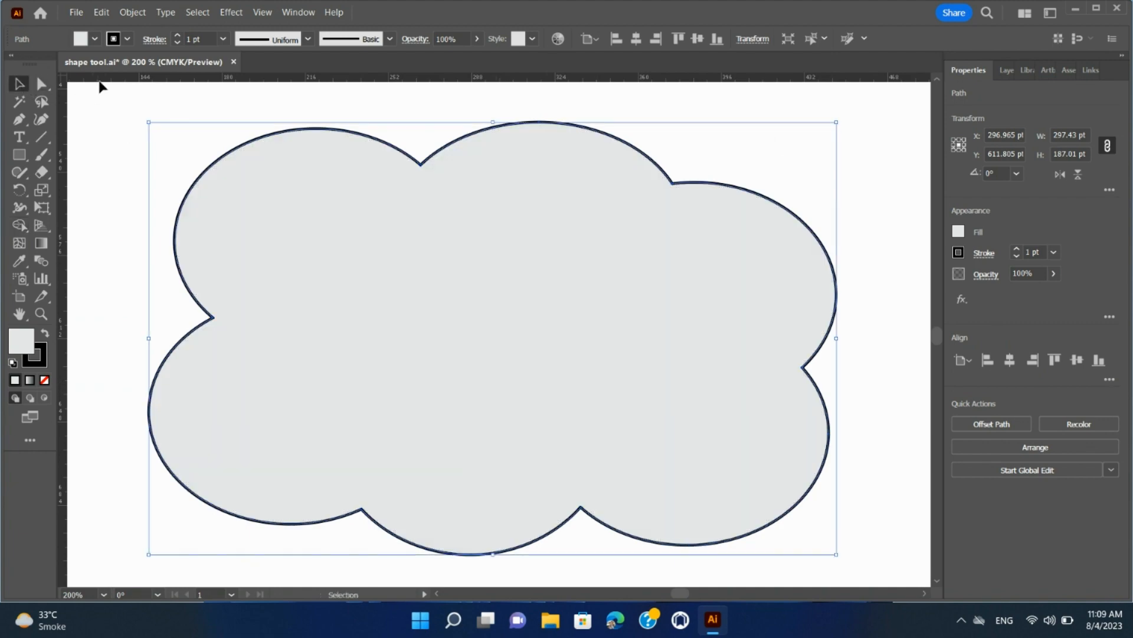
Fill the merged cloud shape with the bright red swatch.
{"action": "left_click", "coordinate": [94, 40]}
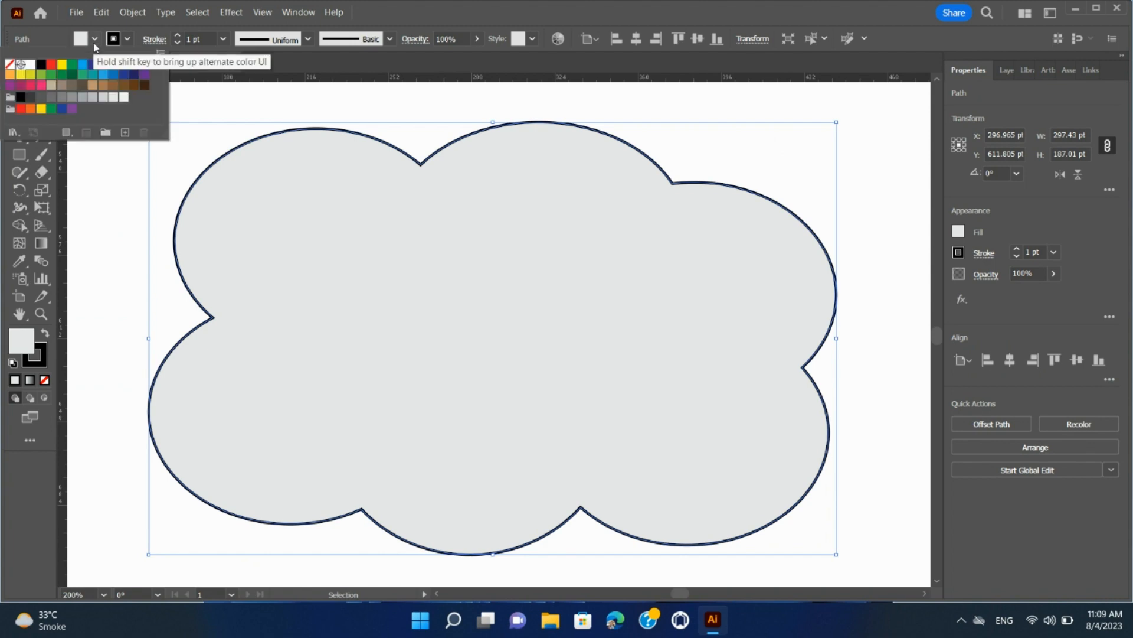
{"action": "left_click", "coordinate": [51, 64]}
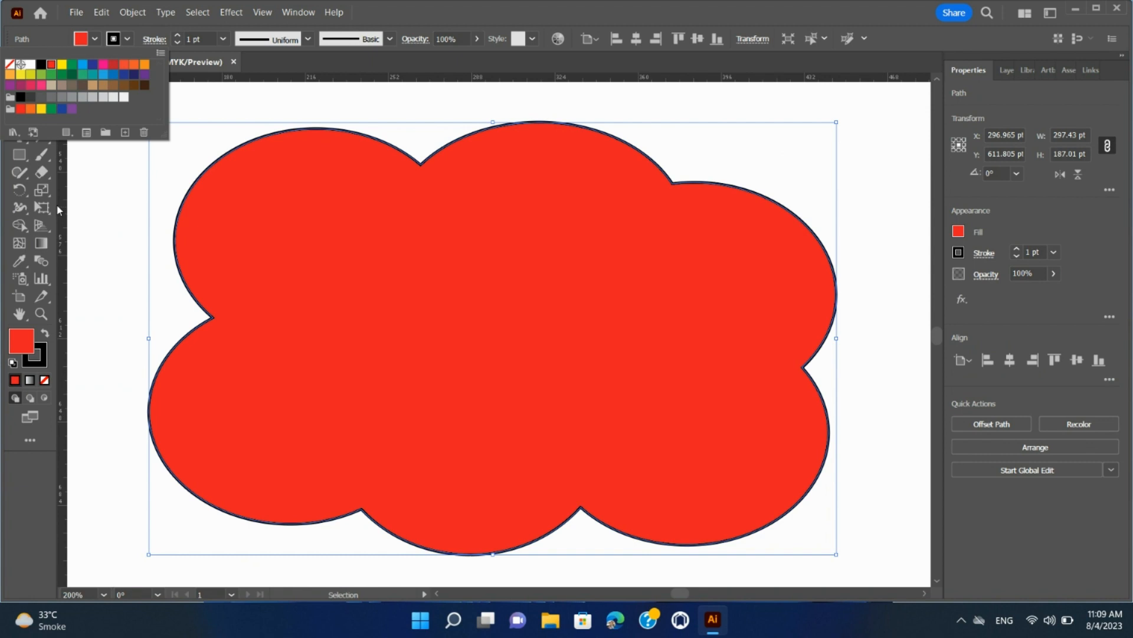
{"action": "left_click", "coordinate": [327, 281]}
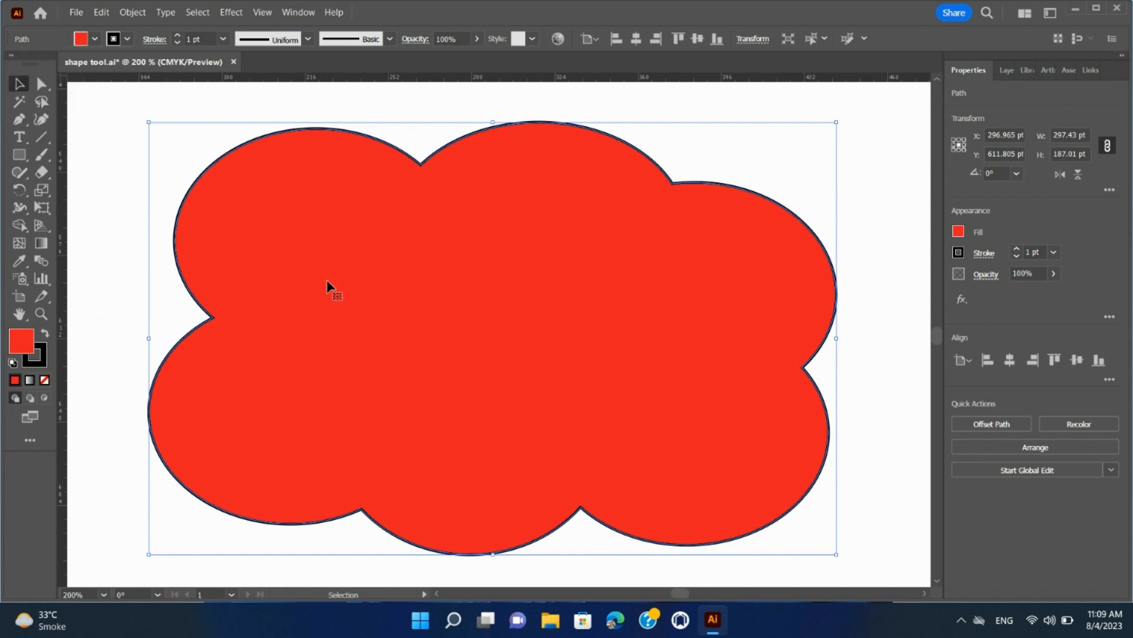